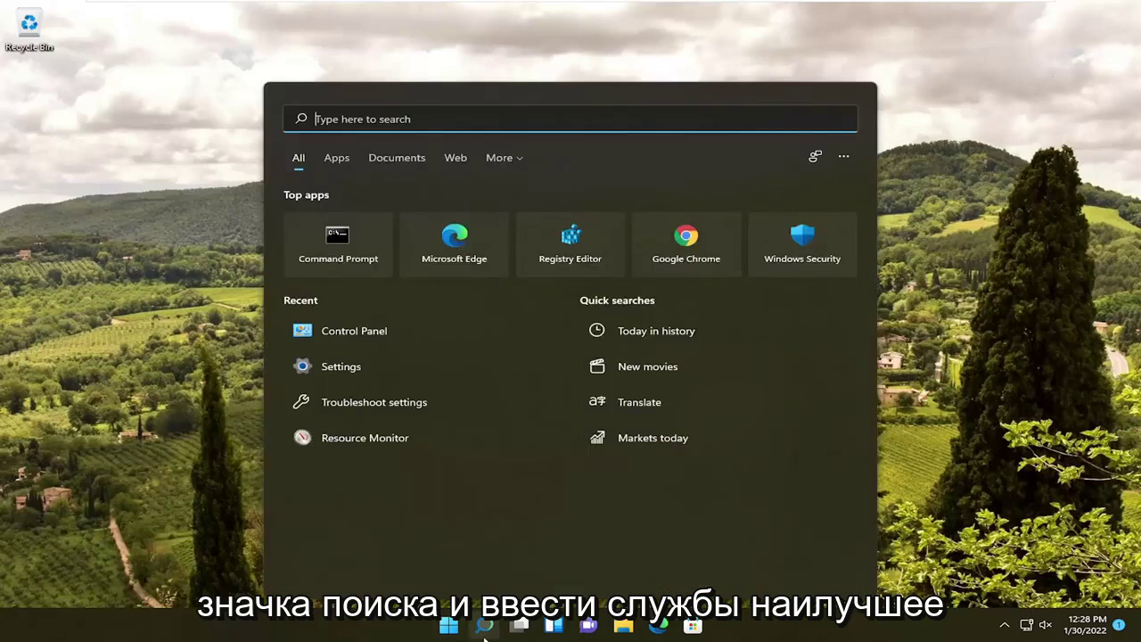
Launch Services and select the RPC Locator and Remote Procedure Call (RPC) rows
{"action": "type", "text": "services"}
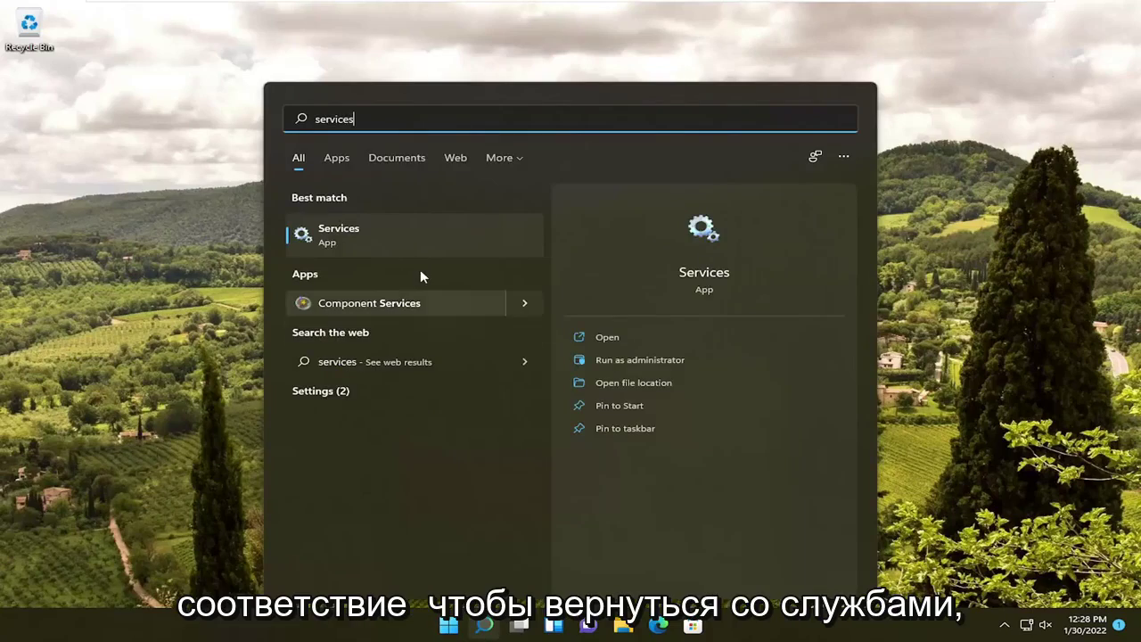
{"action": "left_click", "coordinate": [340, 236]}
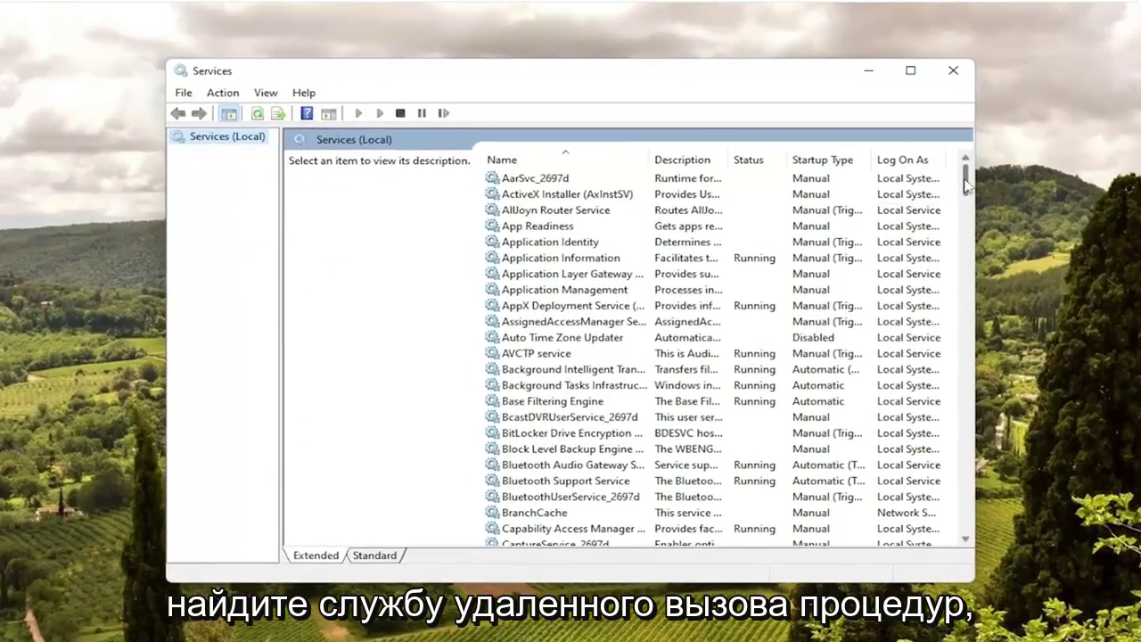
{"action": "mouse_move", "coordinate": [967, 184]}
{"action": "left_mouse_down"}
{"action": "mouse_move", "coordinate": [965, 267]}
{"action": "mouse_move", "coordinate": [936, 397]}
{"action": "left_mouse_up"}
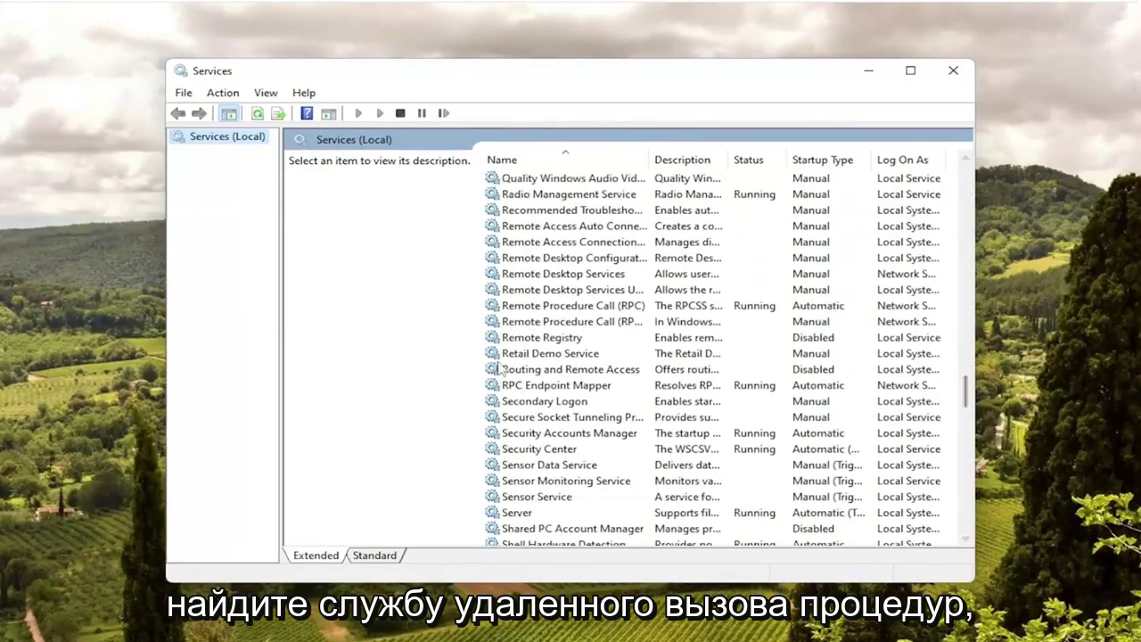
{"action": "left_click", "coordinate": [551, 322]}
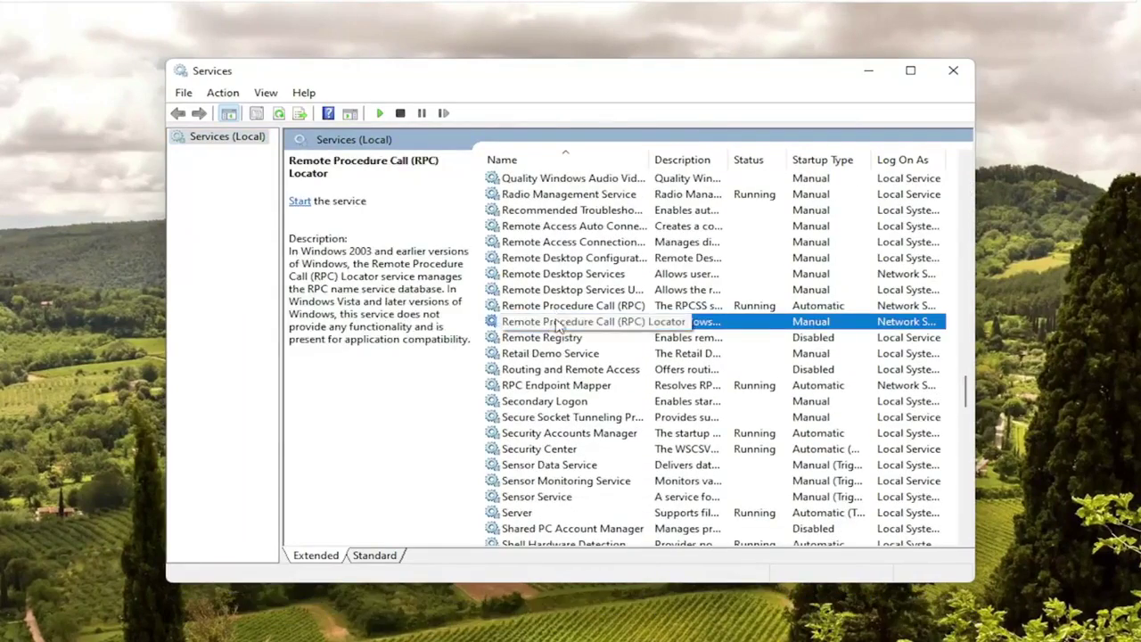
{"action": "left_click", "coordinate": [560, 306]}
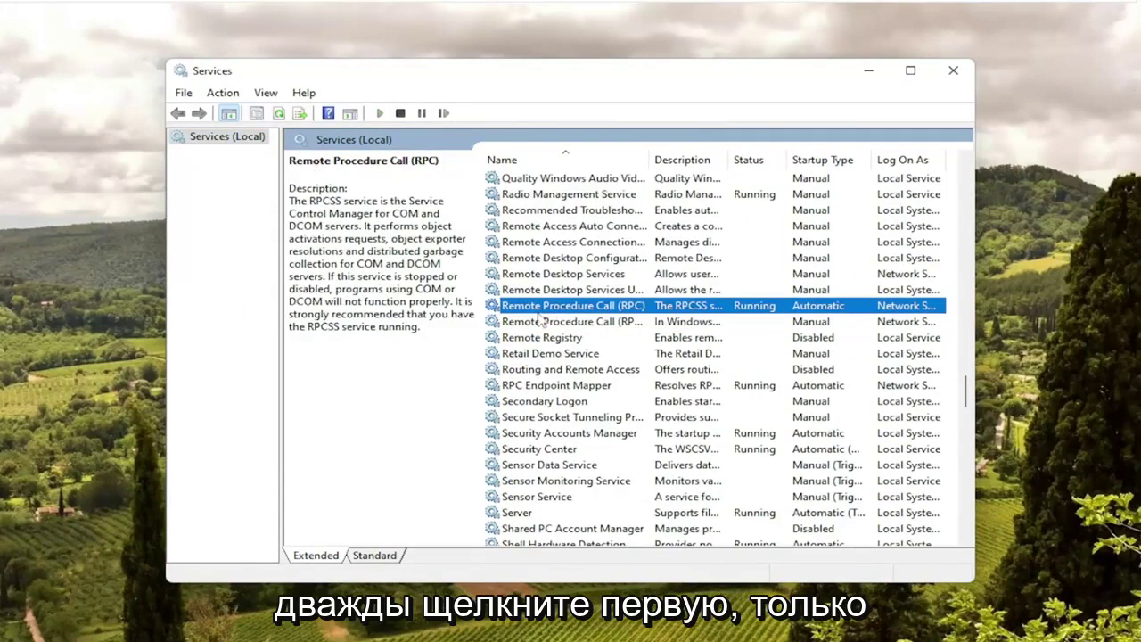
Verify RPC is Running/Automatic, then set RPC Locator startup to Automatic and apply
{"action": "double_click", "coordinate": [539, 308]}
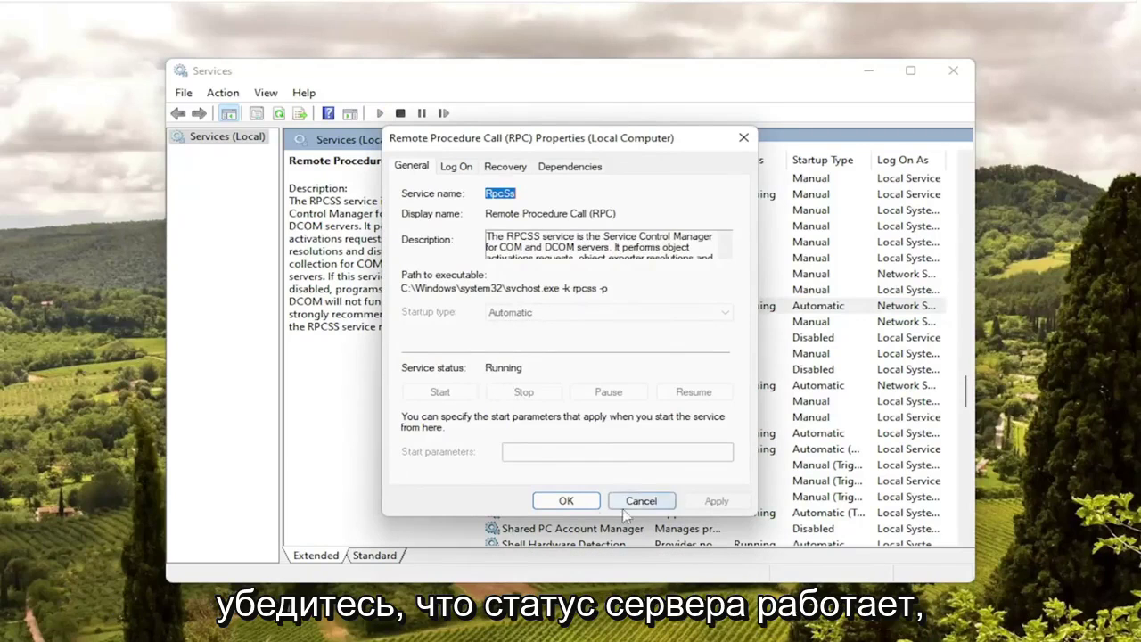
{"action": "left_click", "coordinate": [566, 501]}
{"action": "double_click", "coordinate": [578, 321]}
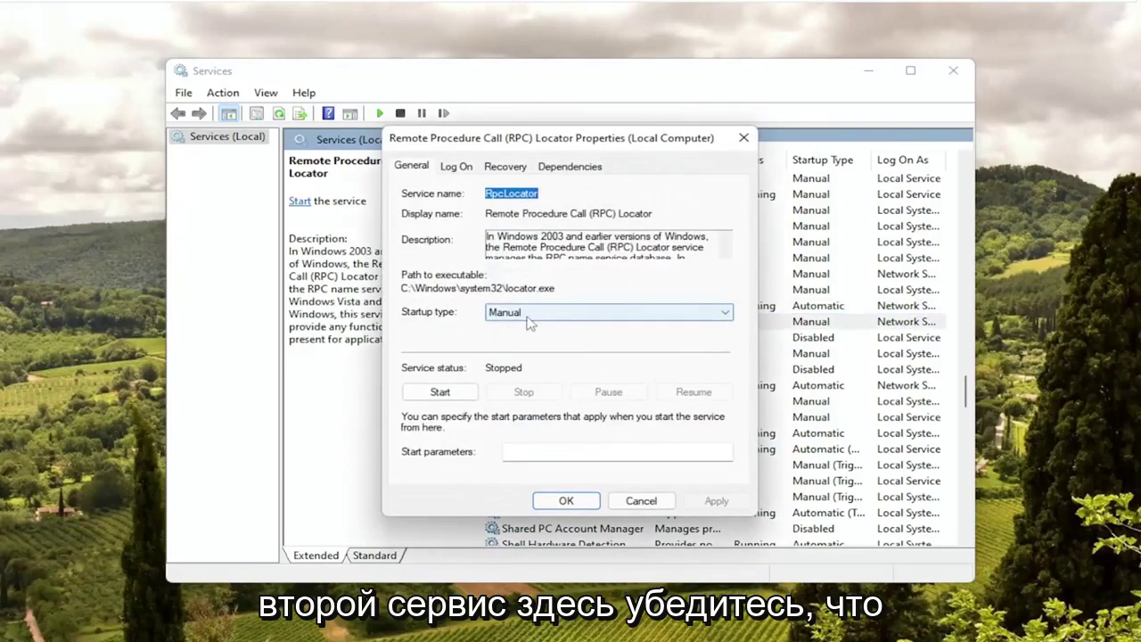
{"action": "left_click", "coordinate": [530, 323]}
{"action": "left_click", "coordinate": [439, 393]}
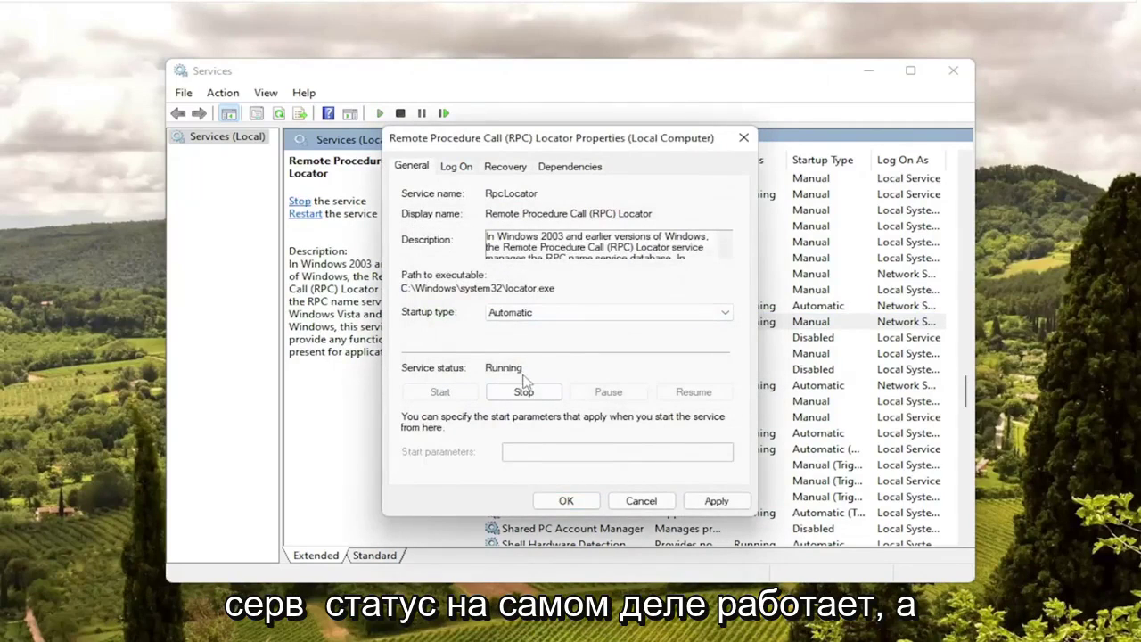
{"action": "left_click", "coordinate": [721, 499]}
{"action": "left_click", "coordinate": [566, 500]}
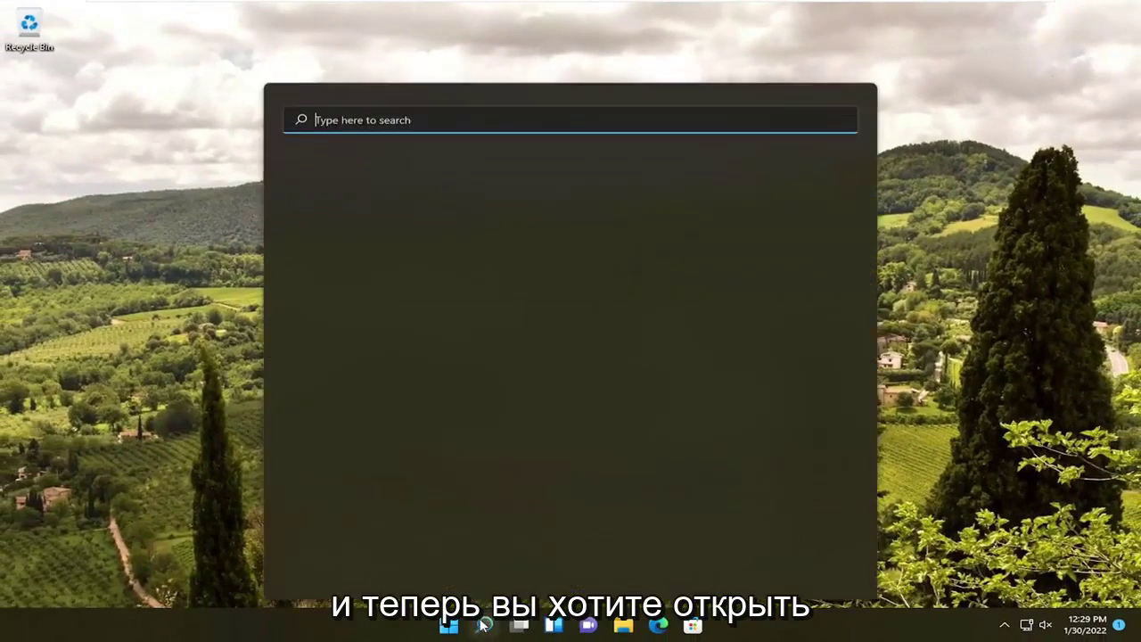
In Indexing Options' Advanced settings, choose Rebuild for the search index
{"action": "type", "text": "index"}
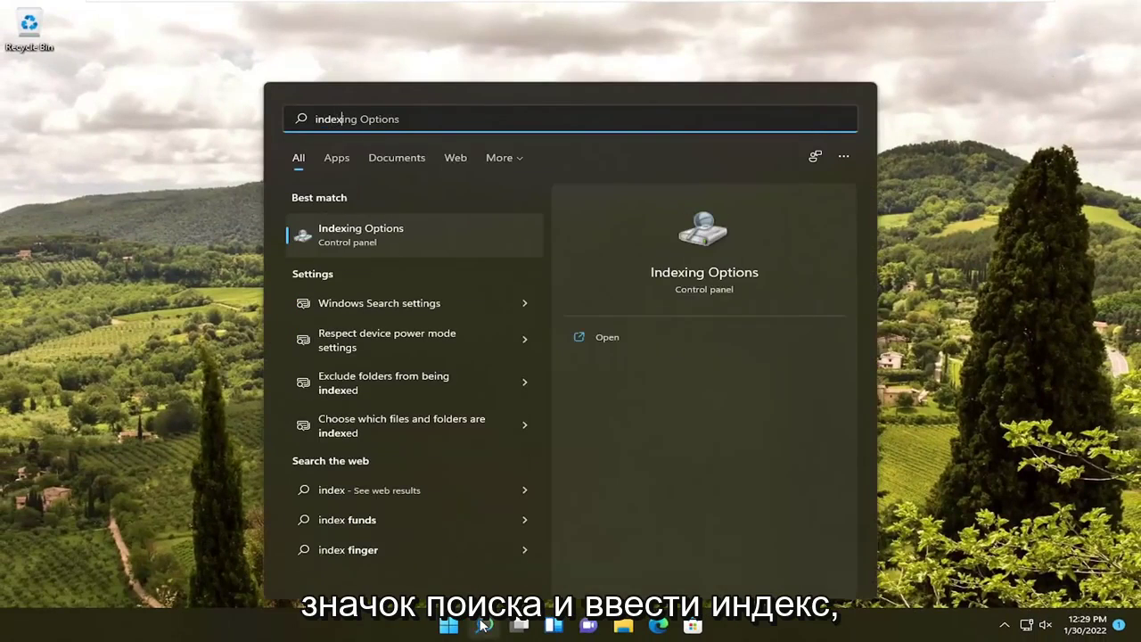
{"action": "left_click", "coordinate": [378, 234]}
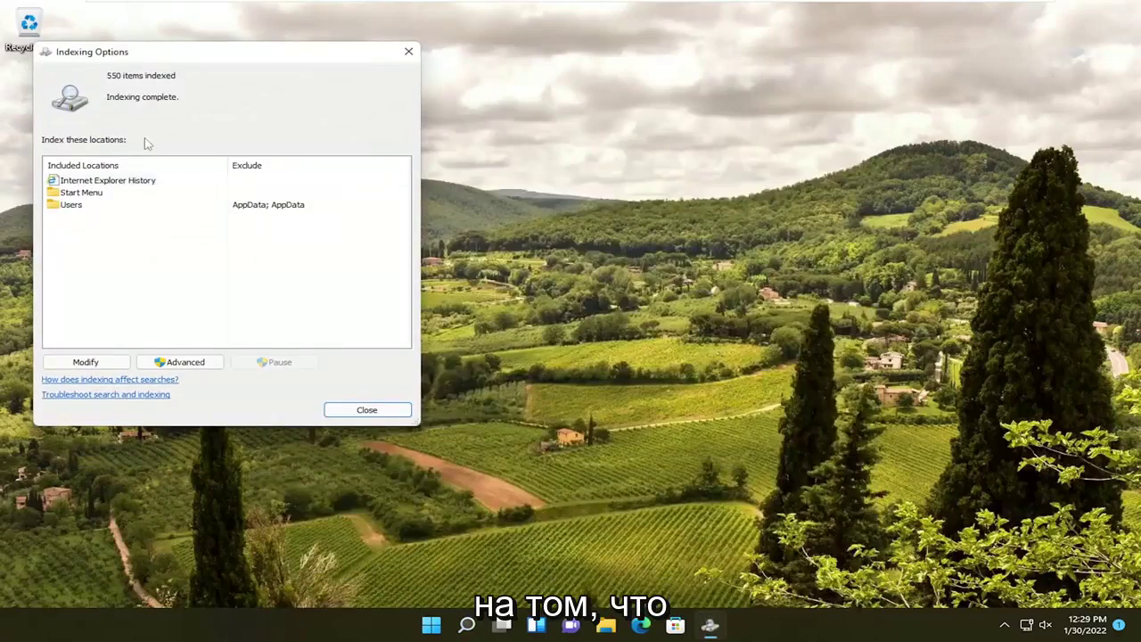
{"action": "left_click_drag", "start_coordinate": [159, 76], "coordinate": [270, 69]}
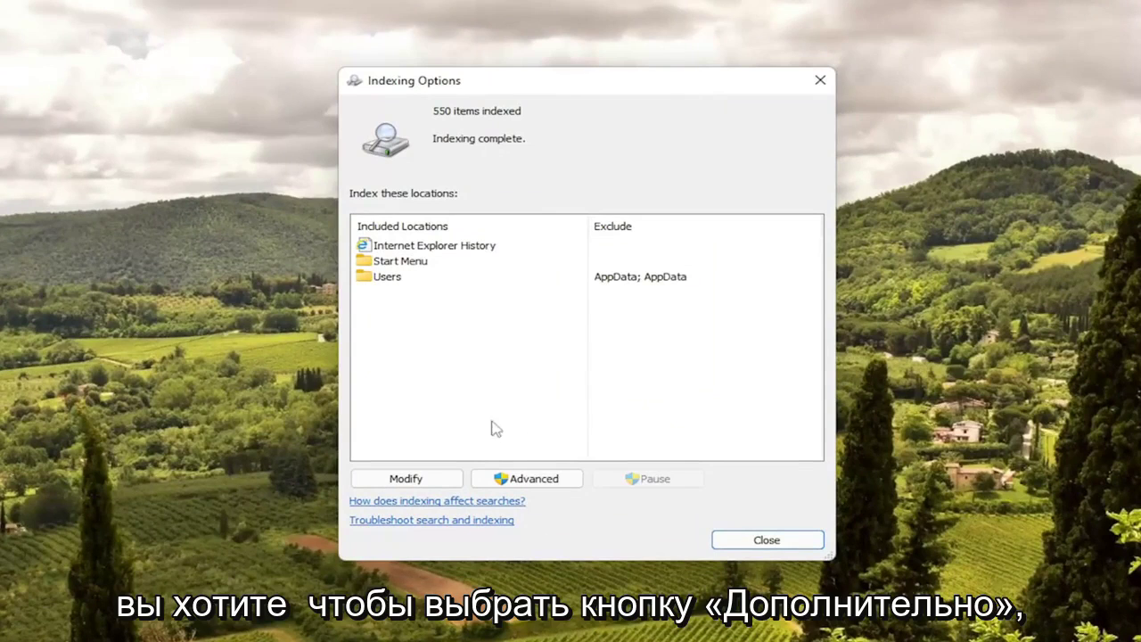
{"action": "left_click", "coordinate": [525, 481]}
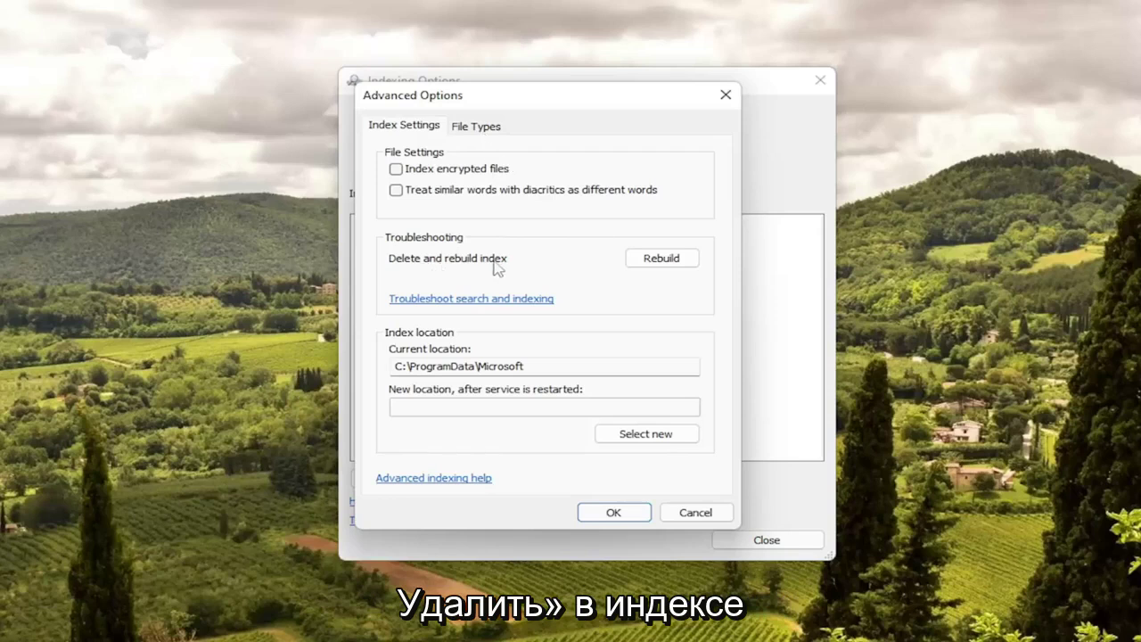
{"action": "left_click", "coordinate": [662, 264]}
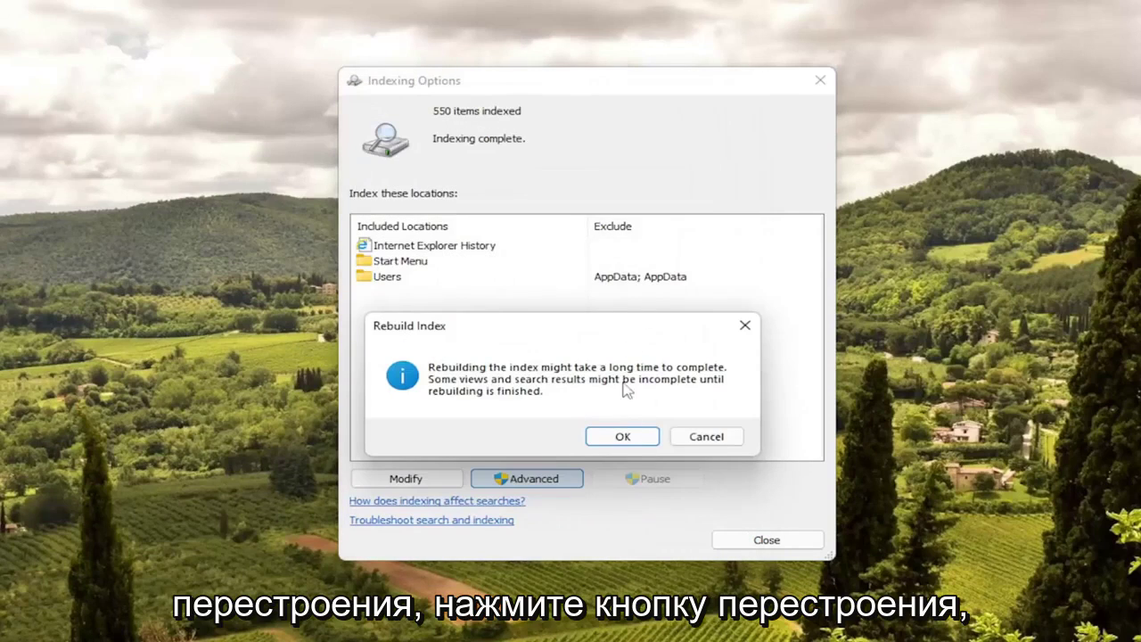
Confirm the index rebuild and wait until 550 items are indexed and indexing completes
{"action": "left_click", "coordinate": [624, 436]}
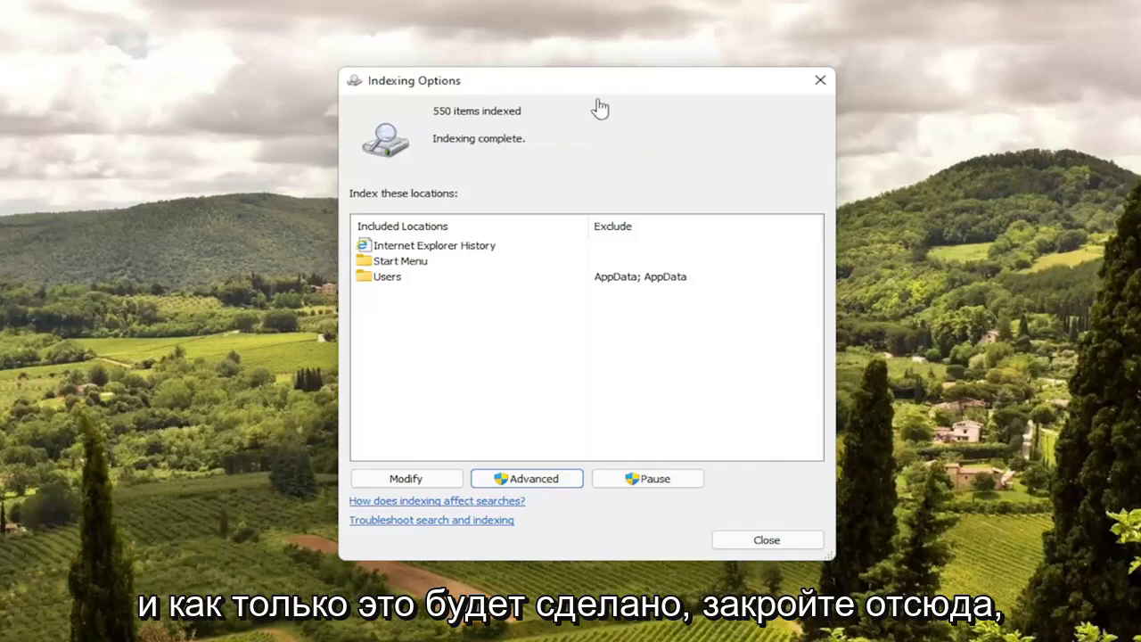
Close Indexing Options, launch Command Prompt as administrator and enter sfc /scannow
{"action": "left_click", "coordinate": [819, 80]}
{"action": "key", "text": "super+s"}
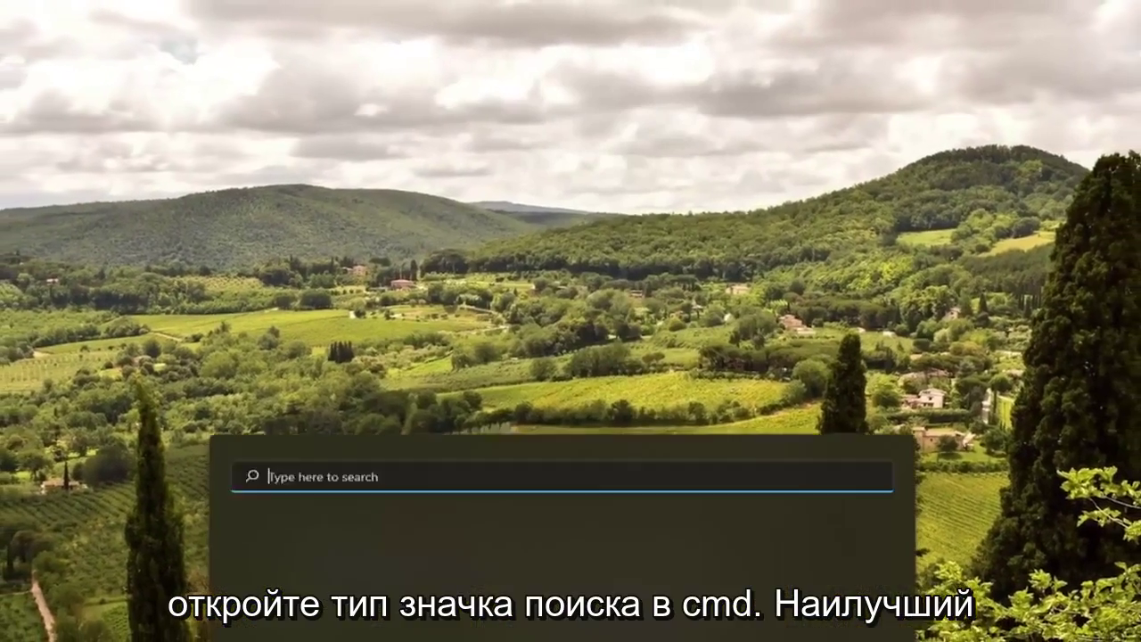
{"action": "type", "text": "cmd"}
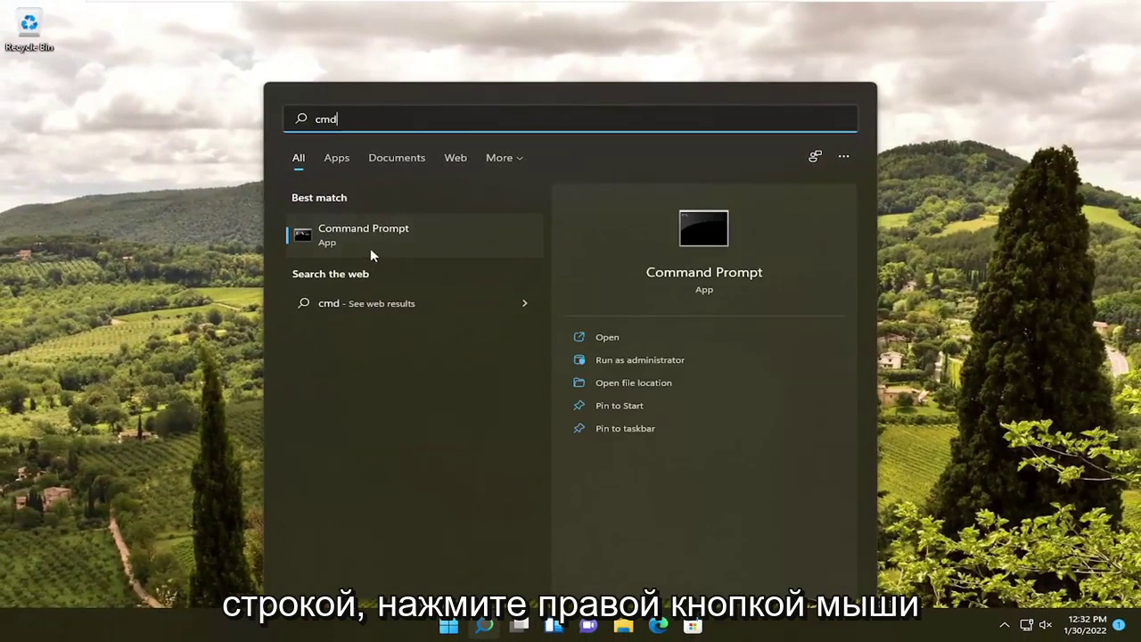
{"action": "right_click", "coordinate": [404, 239]}
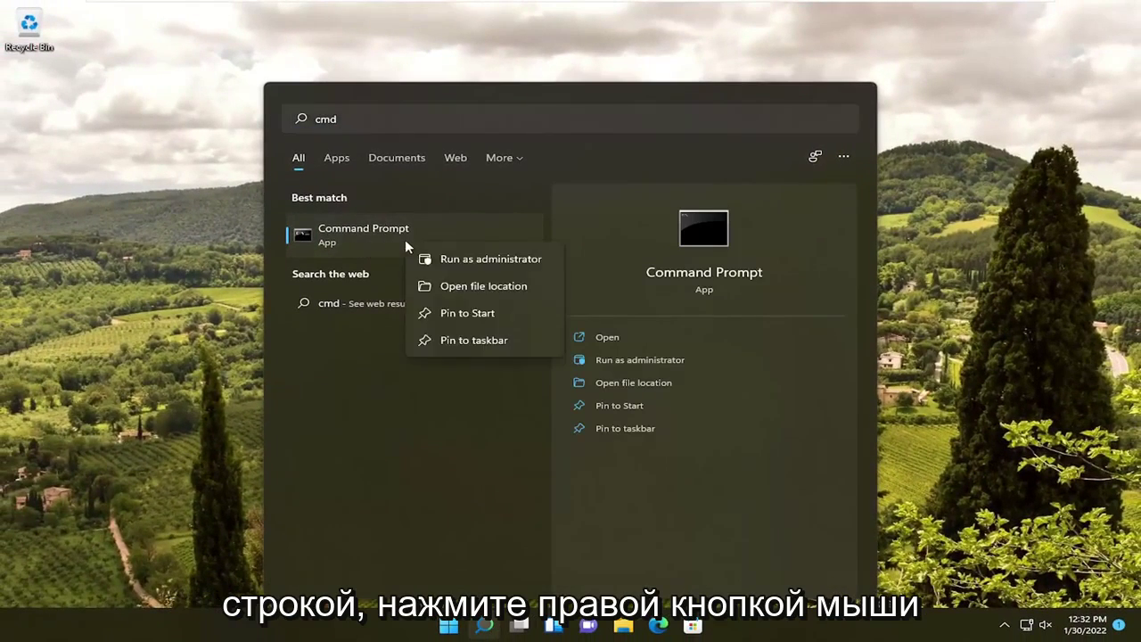
{"action": "left_click", "coordinate": [495, 260]}
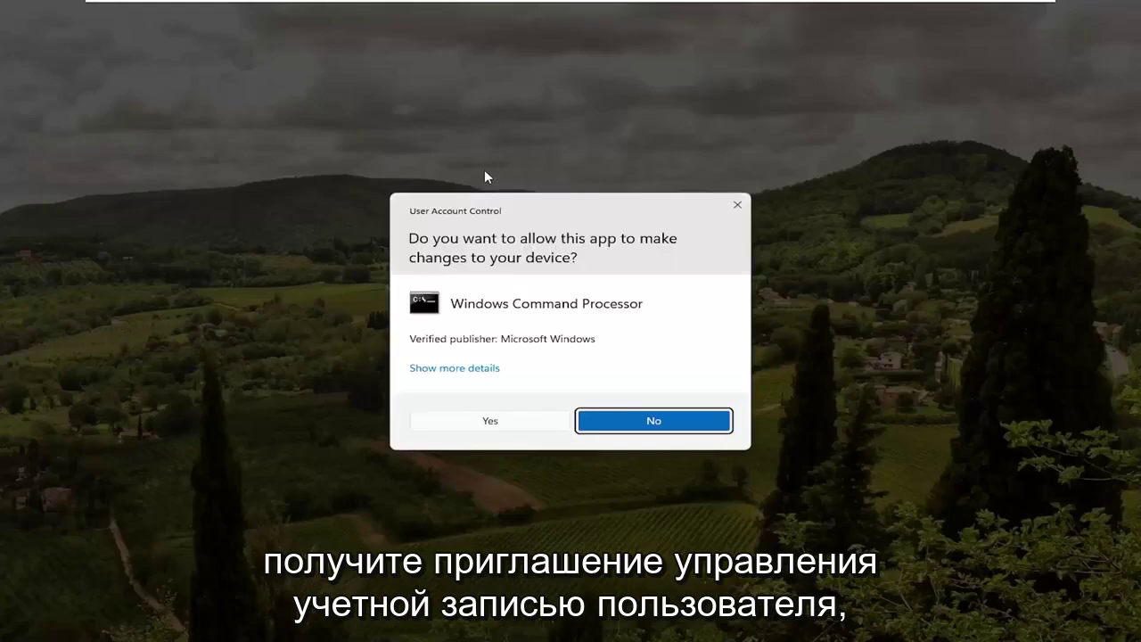
{"action": "left_click", "coordinate": [501, 427]}
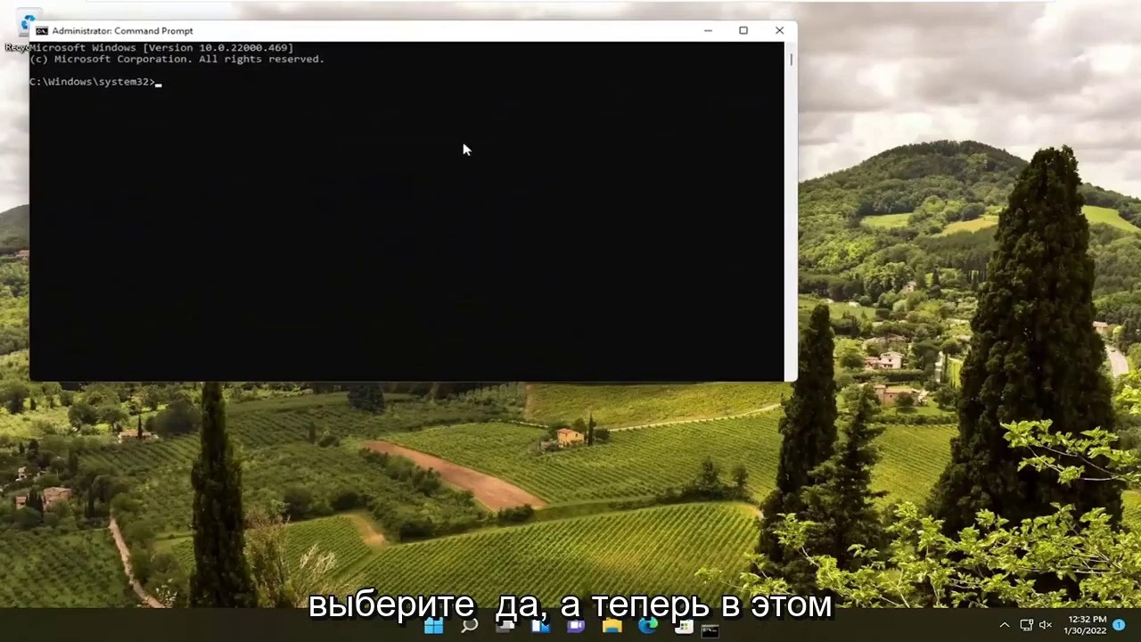
{"action": "left_click_drag", "start_coordinate": [427, 33], "coordinate": [563, 117]}
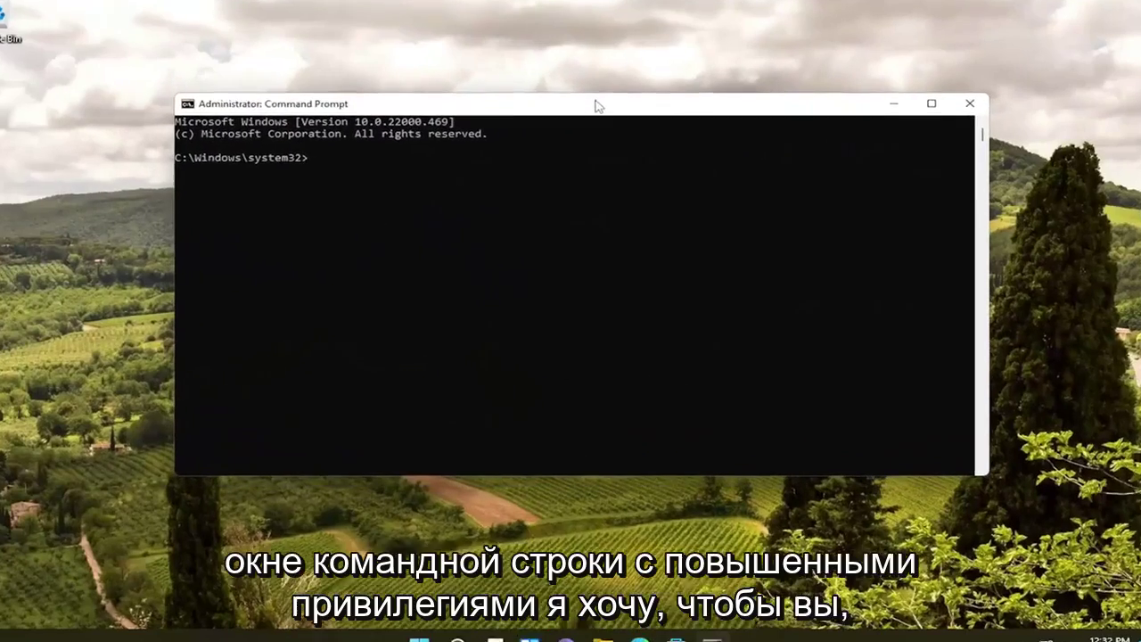
{"action": "type", "text": "s"}
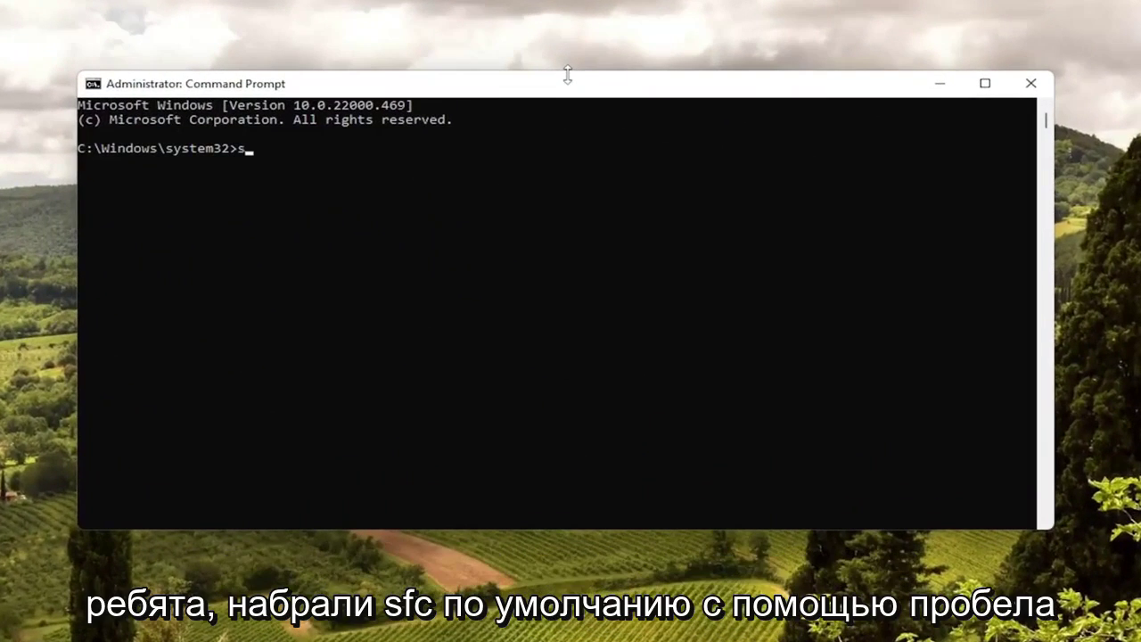
{"action": "type", "text": "fc"}
{"action": "type", "text": " /scannow"}
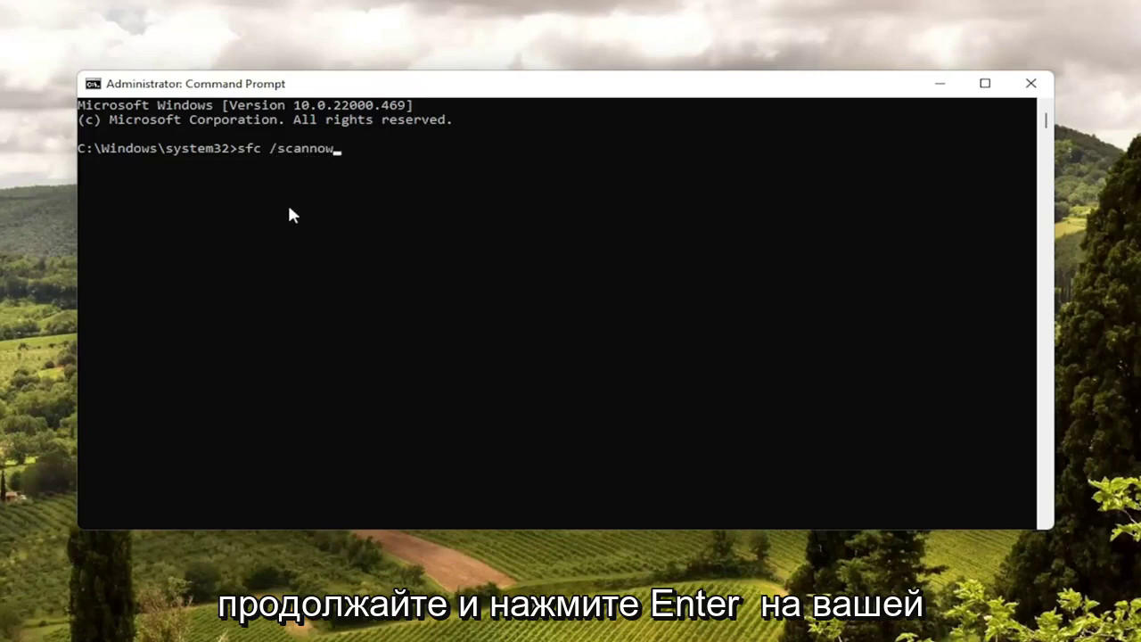
Run sfc /scannow and let verification reach 100% with no integrity violations
{"action": "key", "text": "Return"}
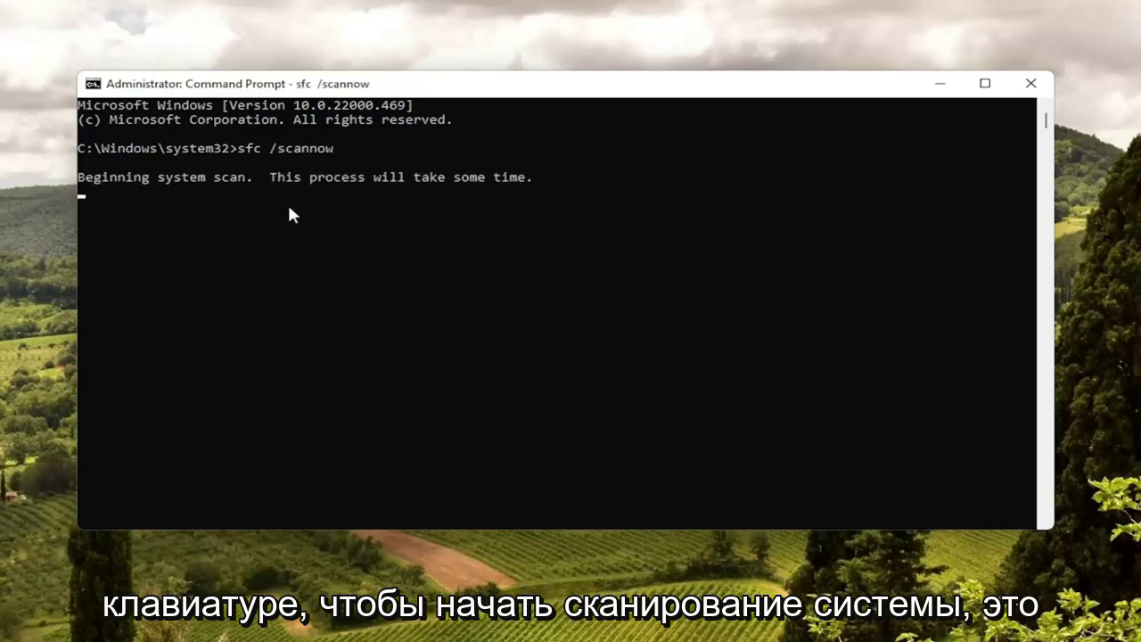